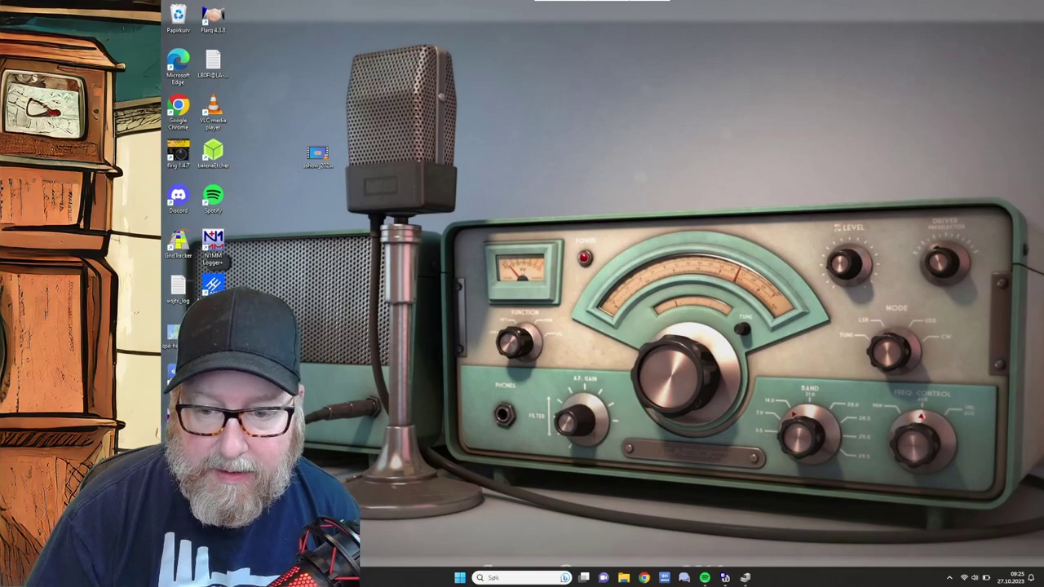
# - Find the WSJT-X program on the computer and launch it
pyautogui.click(460, 578)
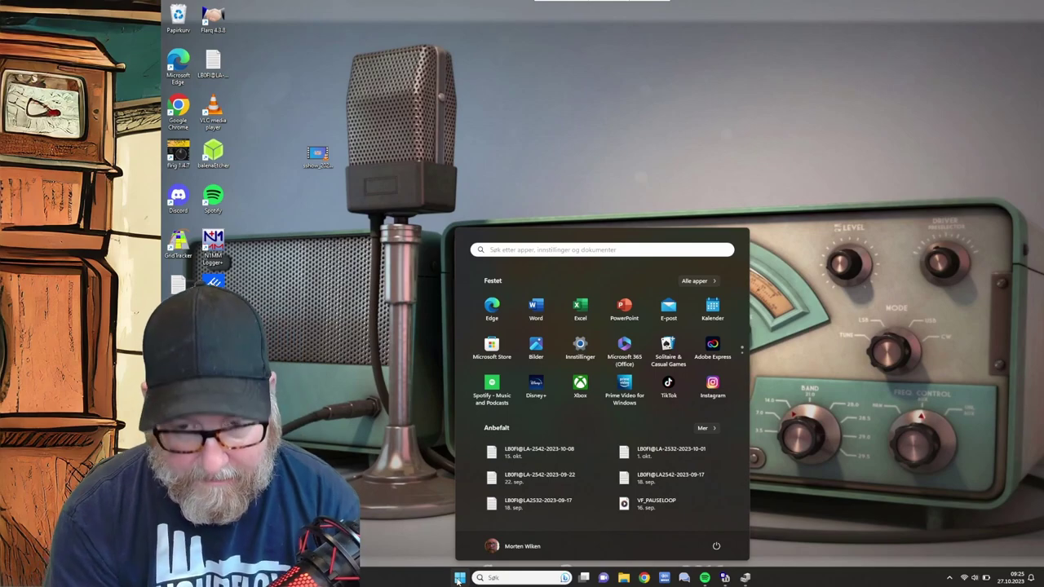
pyautogui.write('ws')
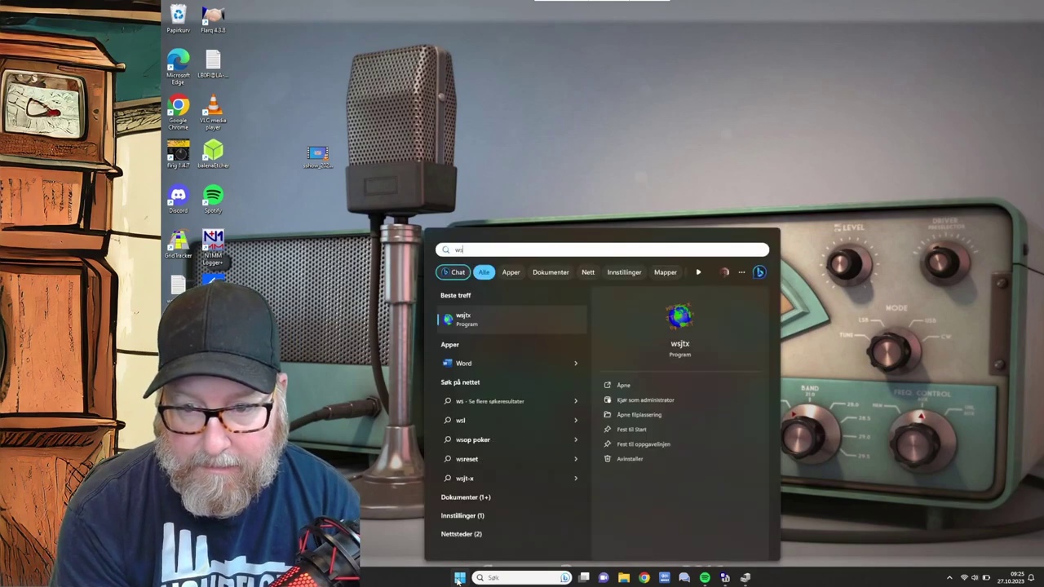
pyautogui.press('Return')
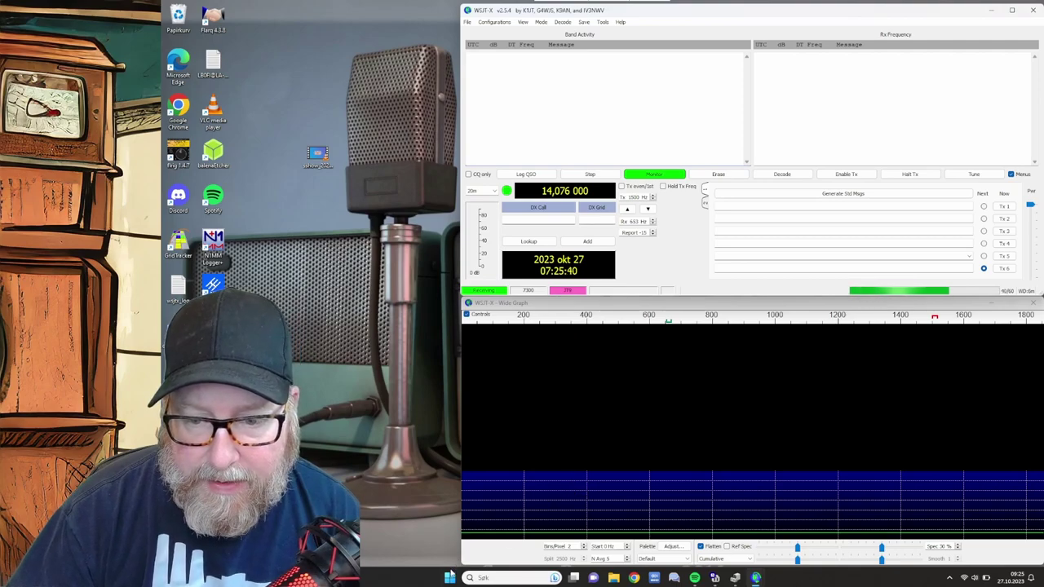
# - Check in Windows Device Manager which COM ports the USB serial interface uses, then close it
pyautogui.rightClick(451, 572)
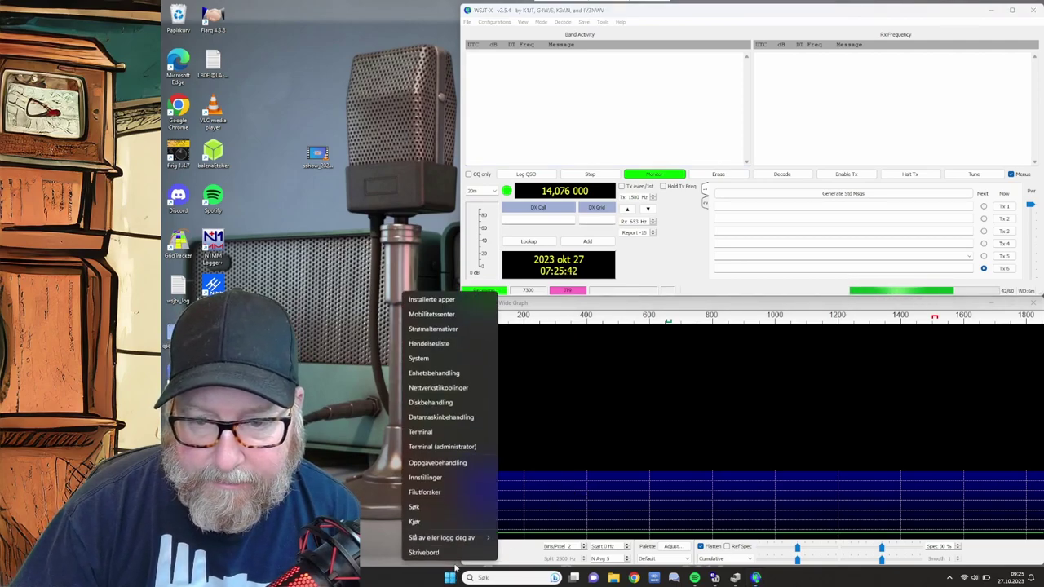
pyautogui.click(453, 374)
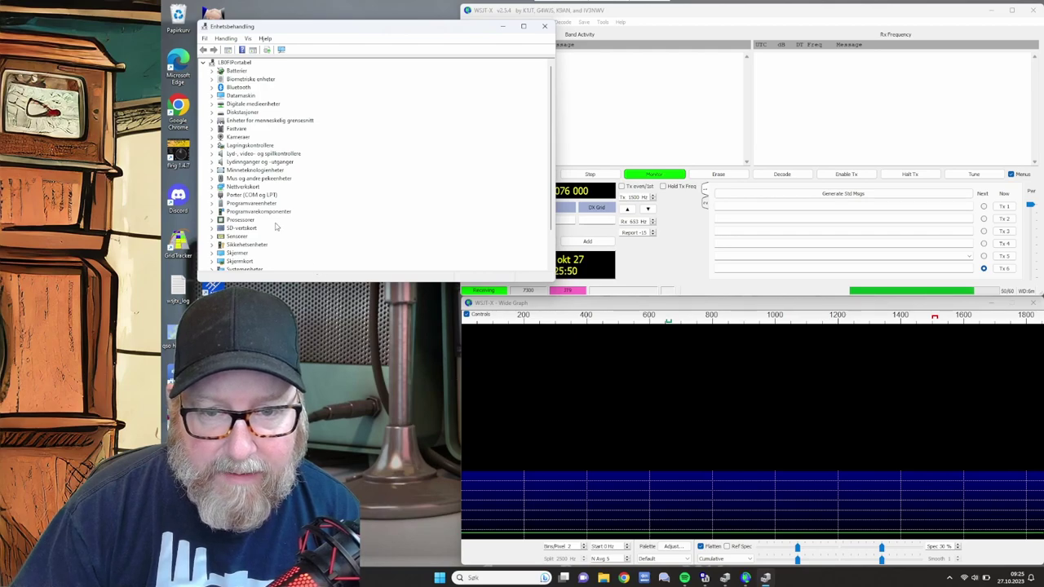
pyautogui.click(212, 196)
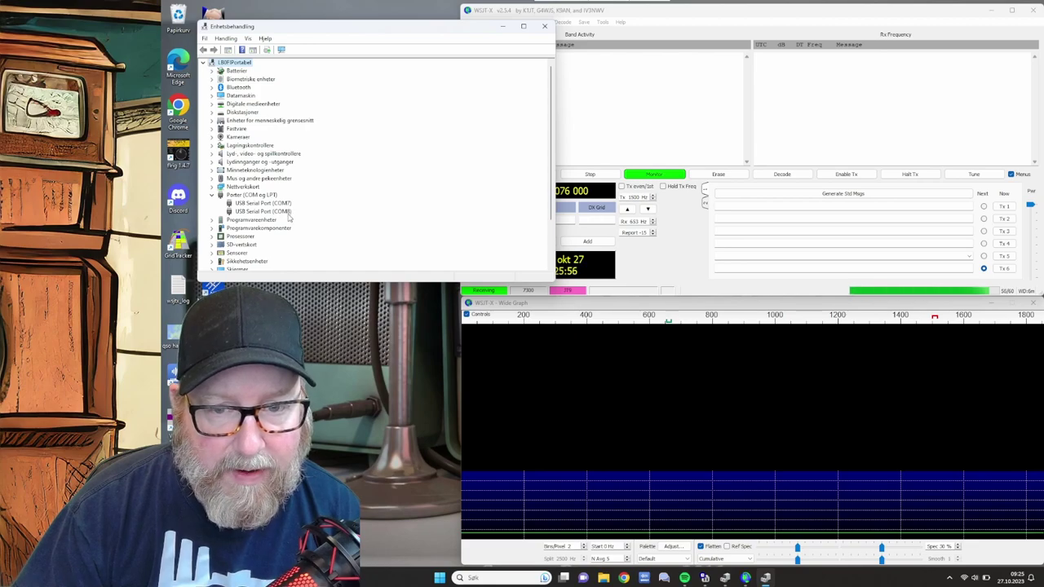
pyautogui.click(544, 26)
# - In the WSJT-X general settings, enter the station's call sign and set the grid locator to JO59
pyautogui.click(470, 22)
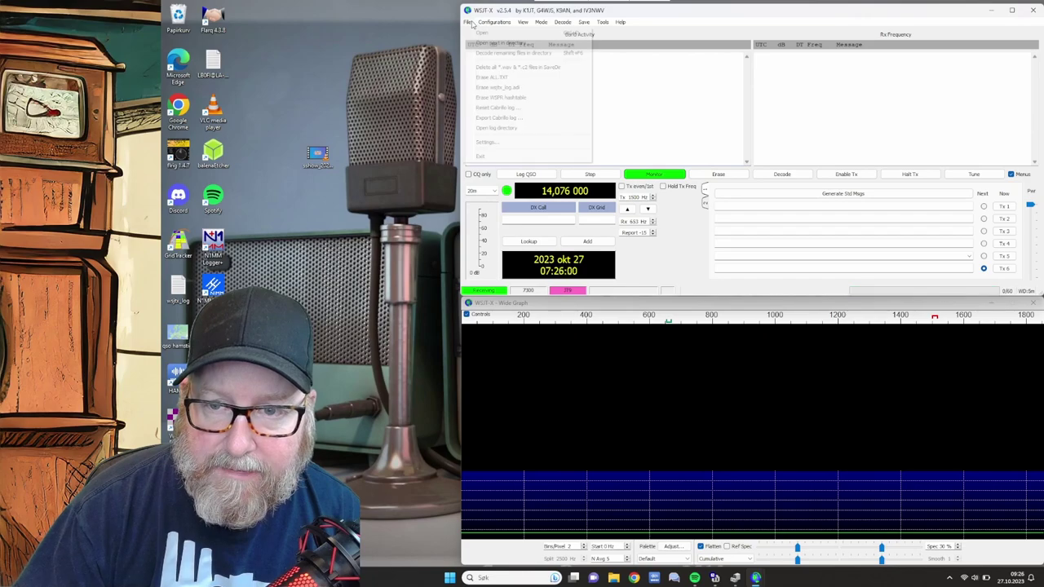
pyautogui.click(504, 143)
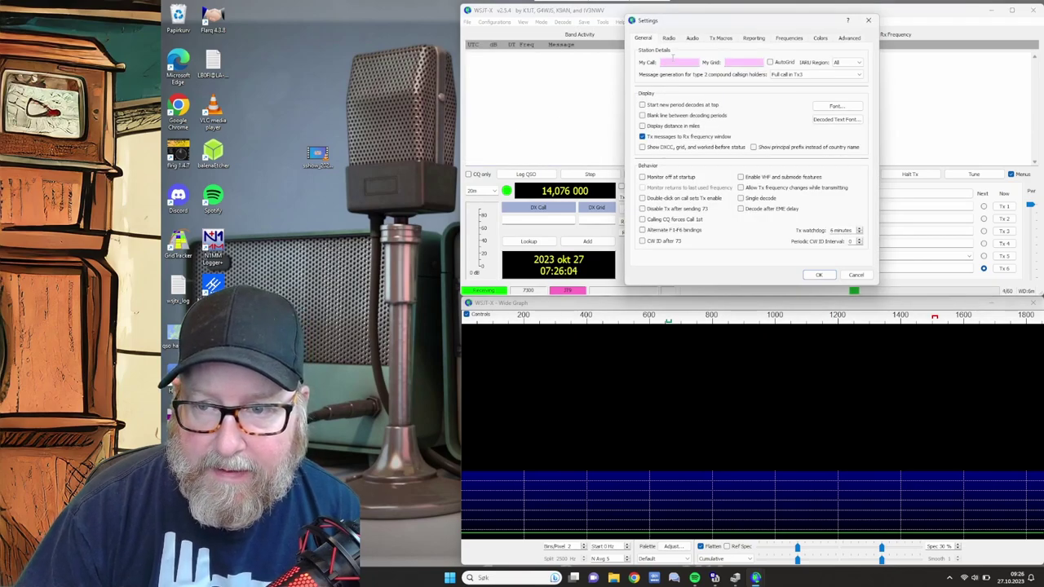
pyautogui.click(671, 61)
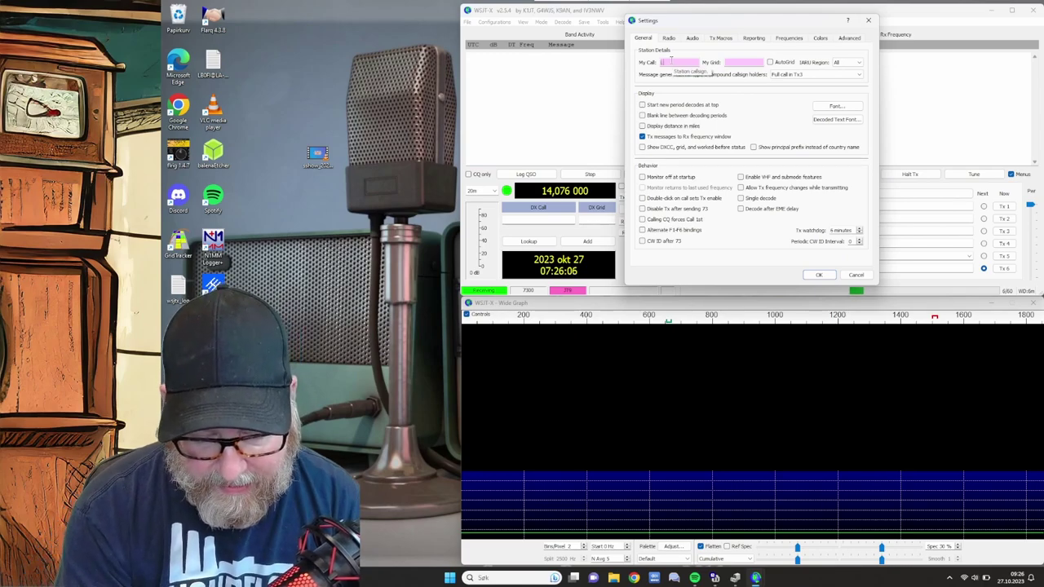
pyautogui.write('LB0F')
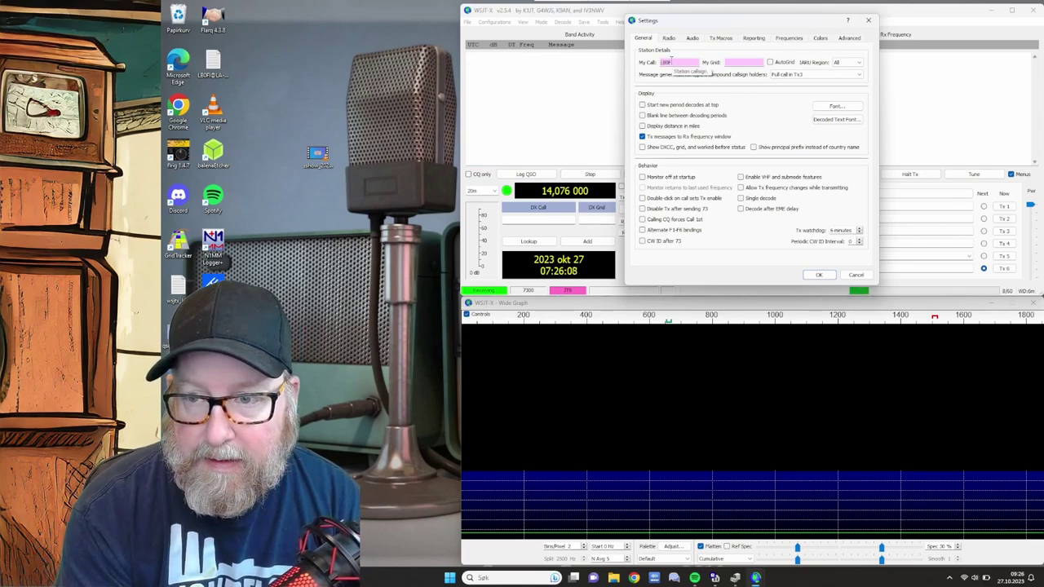
pyautogui.press('Tab')
pyautogui.write('JO')
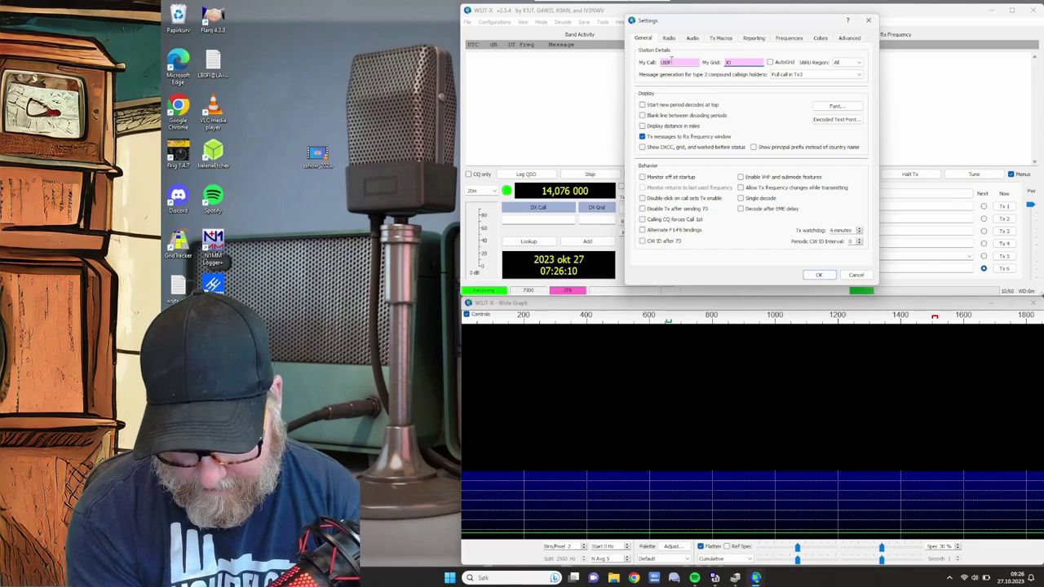
pyautogui.write('59')
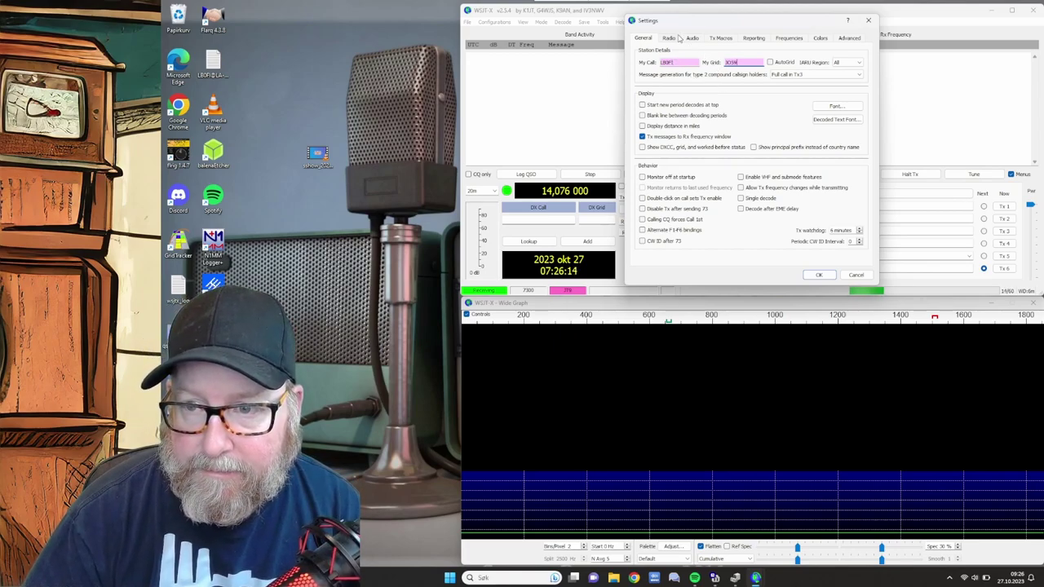
# - Set the sound card input to Mikrofon (USB PnP Sound Device) and the output to Høyttalere (USB PnP Sound Device)
pyautogui.click(669, 39)
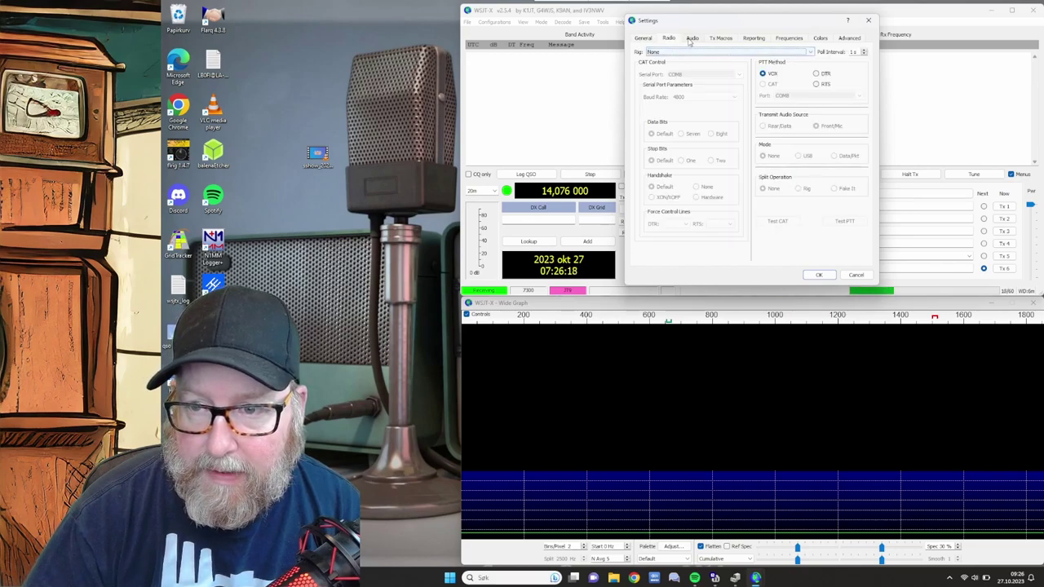
pyautogui.click(692, 38)
pyautogui.click(689, 62)
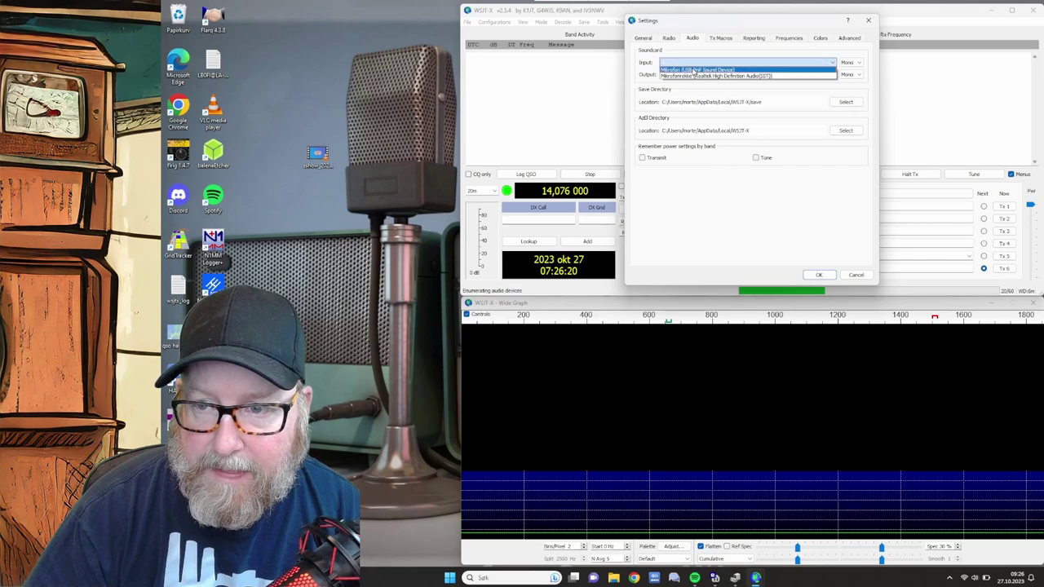
pyautogui.click(694, 71)
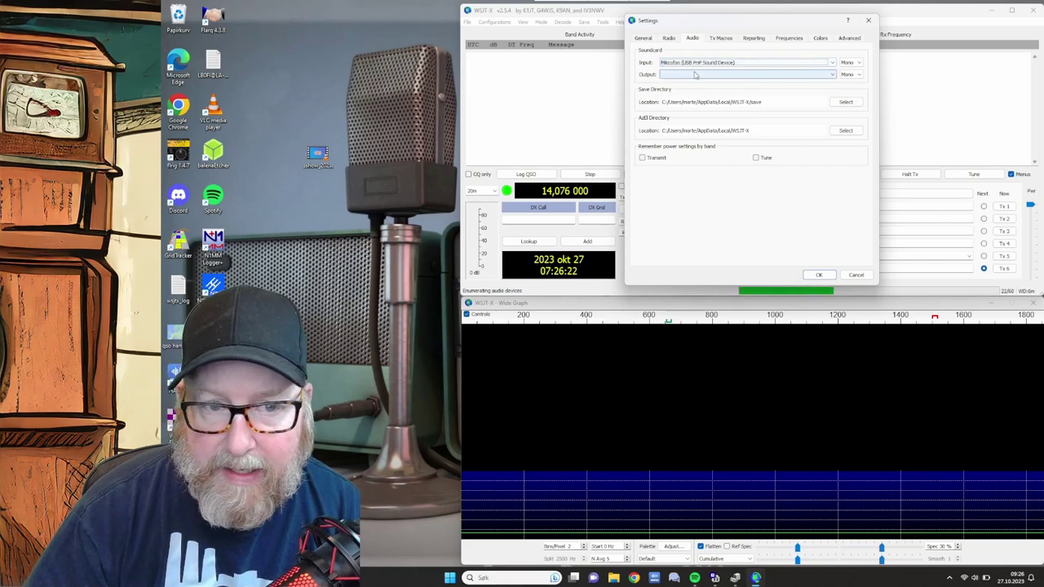
pyautogui.click(695, 74)
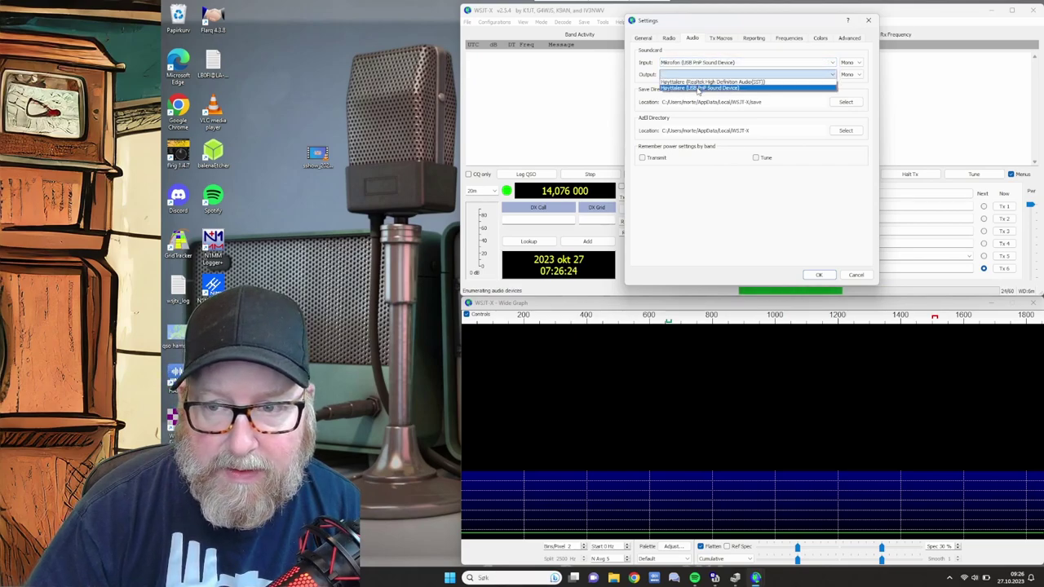
pyautogui.click(698, 88)
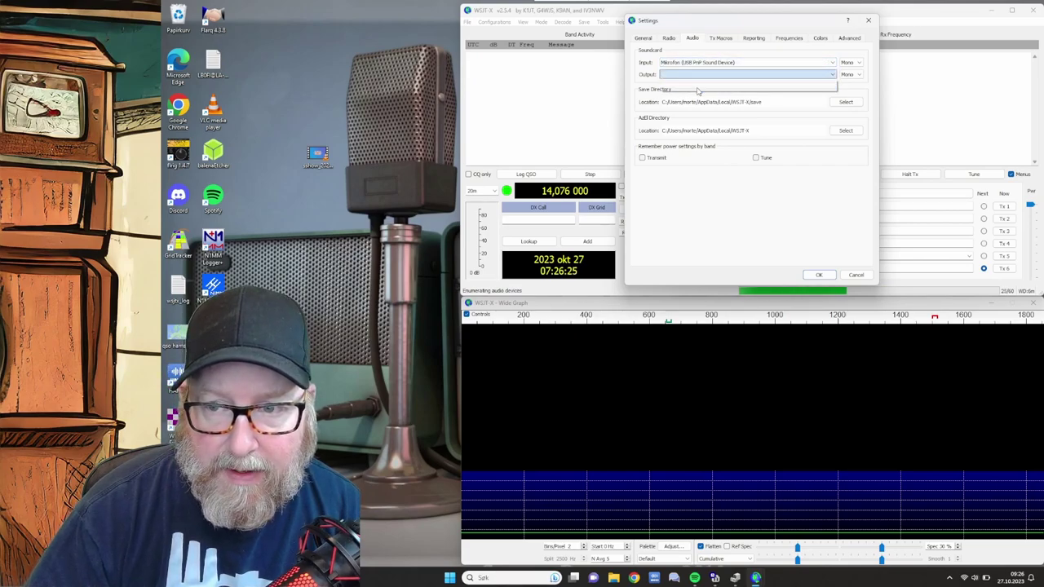
# - Choose the Icom IC-706MkIIG as the rig in the radio settings
pyautogui.click(672, 38)
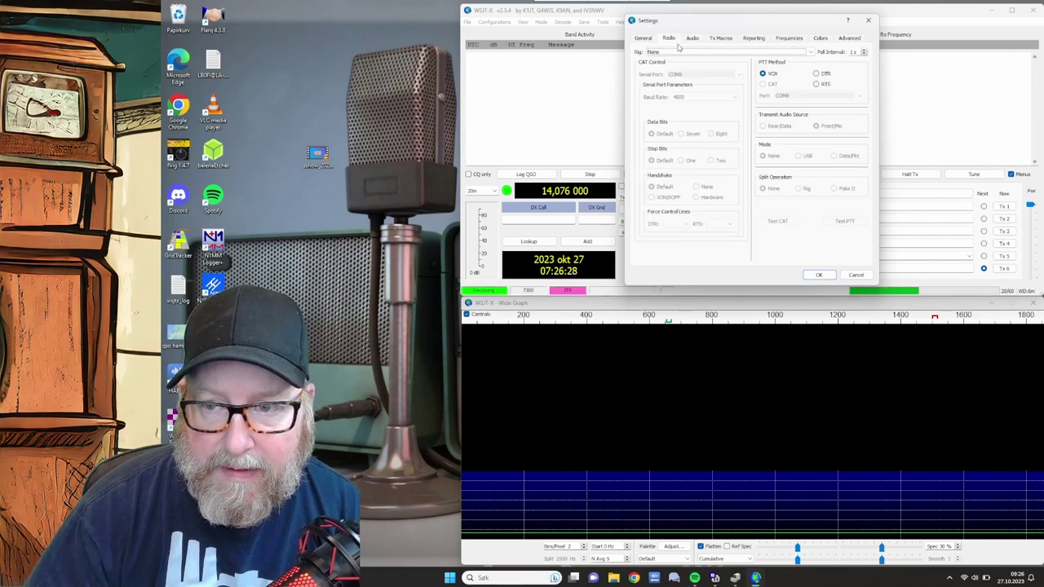
pyautogui.click(682, 52)
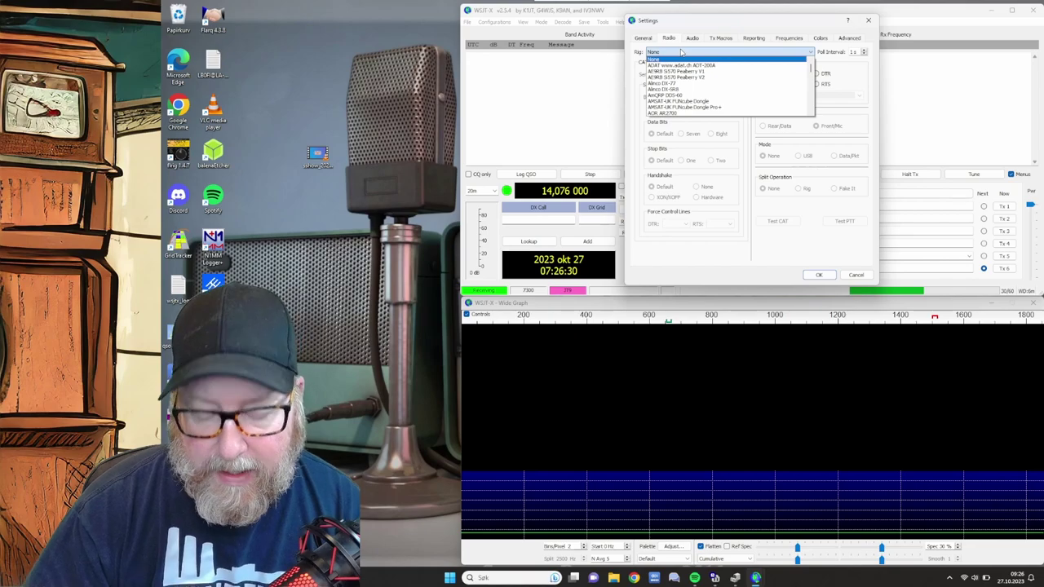
pyautogui.press('i')
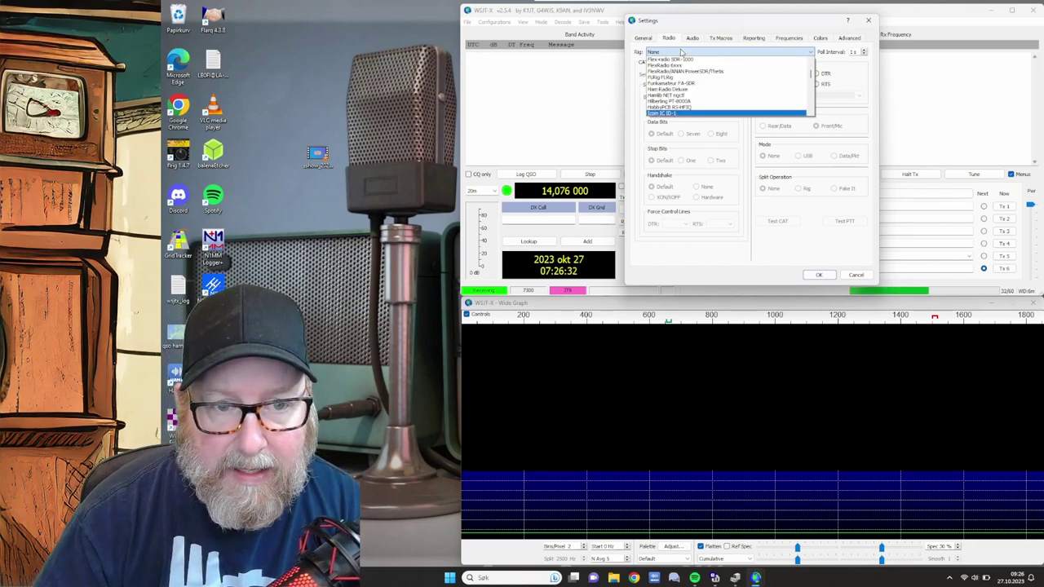
pyautogui.scroll(-2, 709, 94)
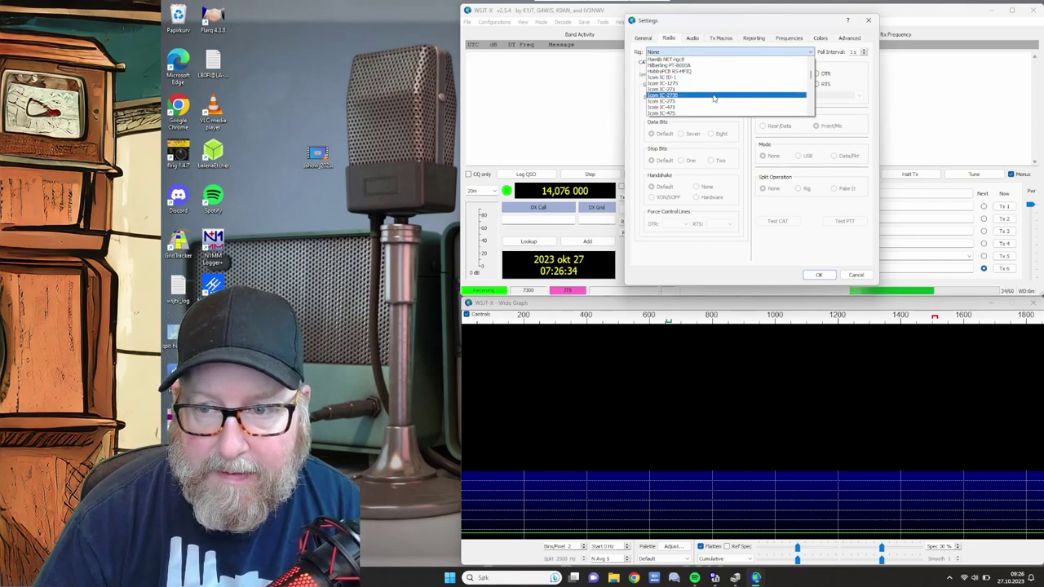
pyautogui.scroll(-3, 711, 97)
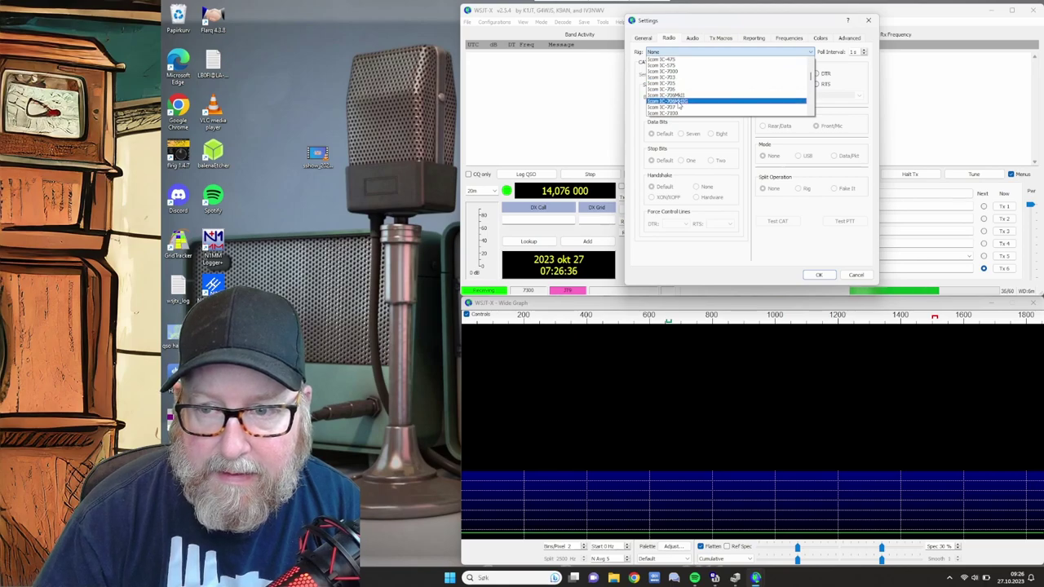
pyautogui.click(677, 102)
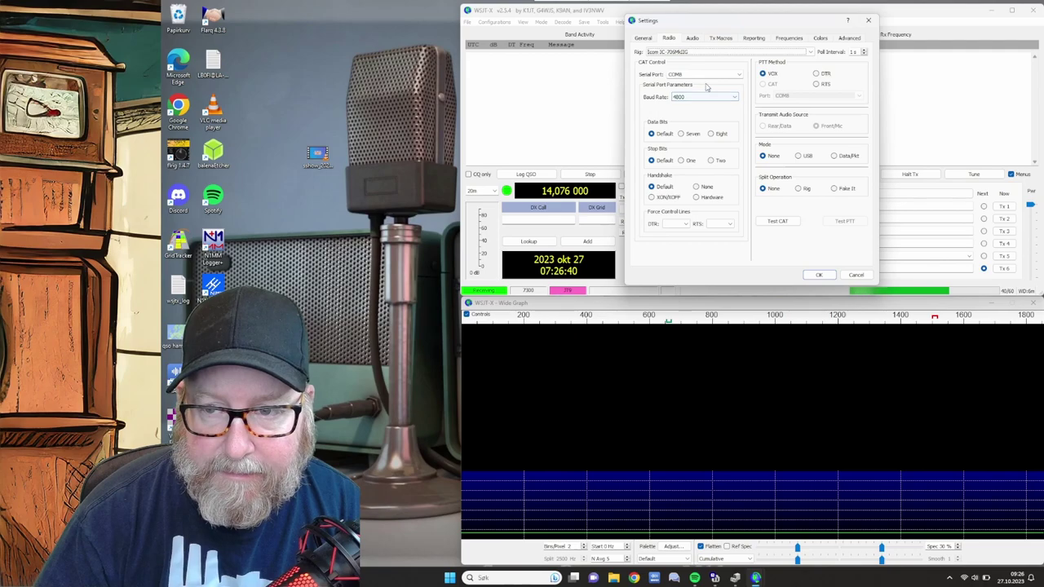
# - Configure CAT control on serial port COM8 with a 19200 baud rate, eight data bits and two stop bits
pyautogui.click(739, 75)
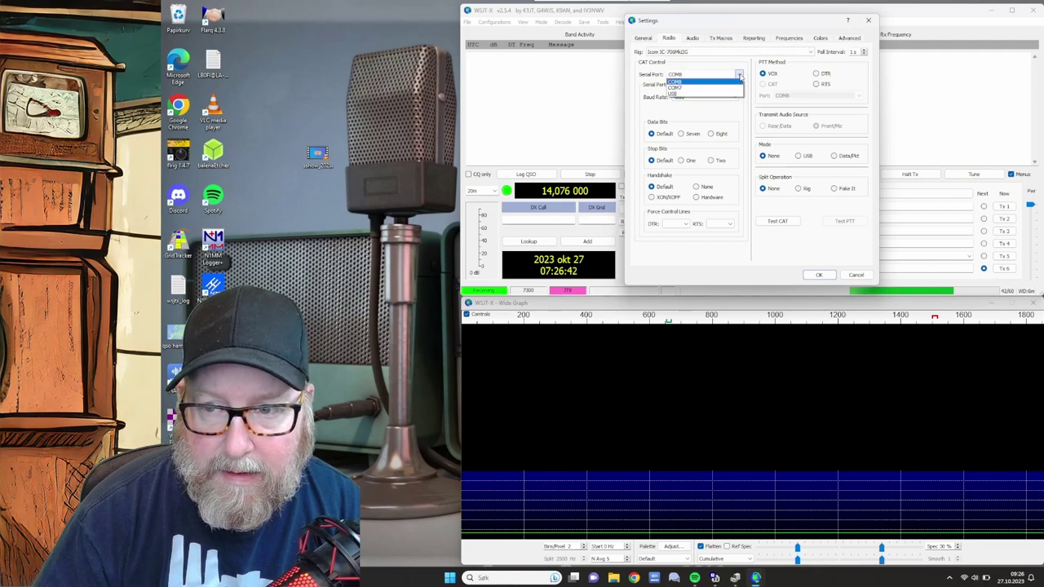
pyautogui.click(739, 75)
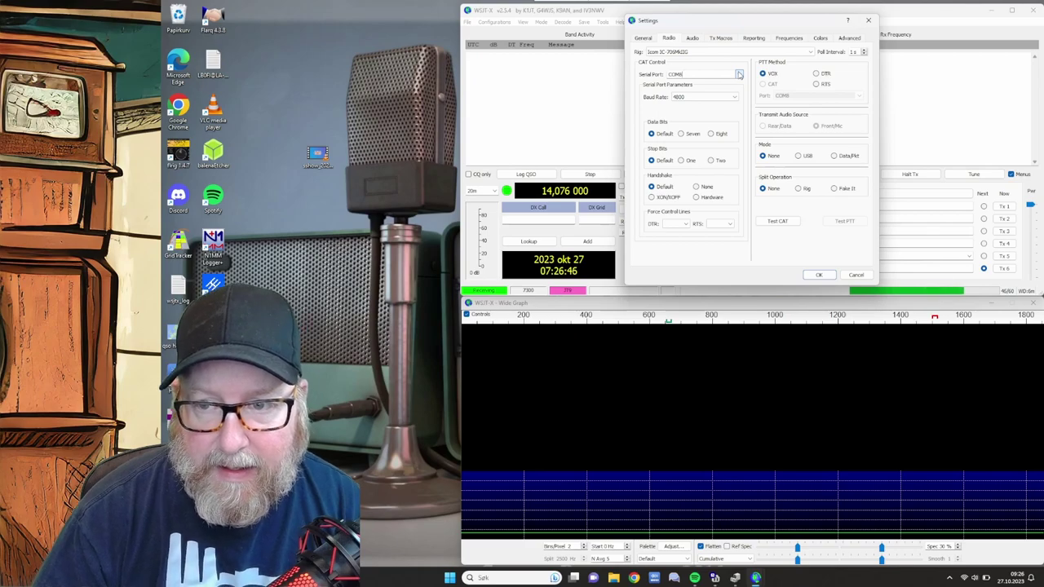
pyautogui.click(733, 98)
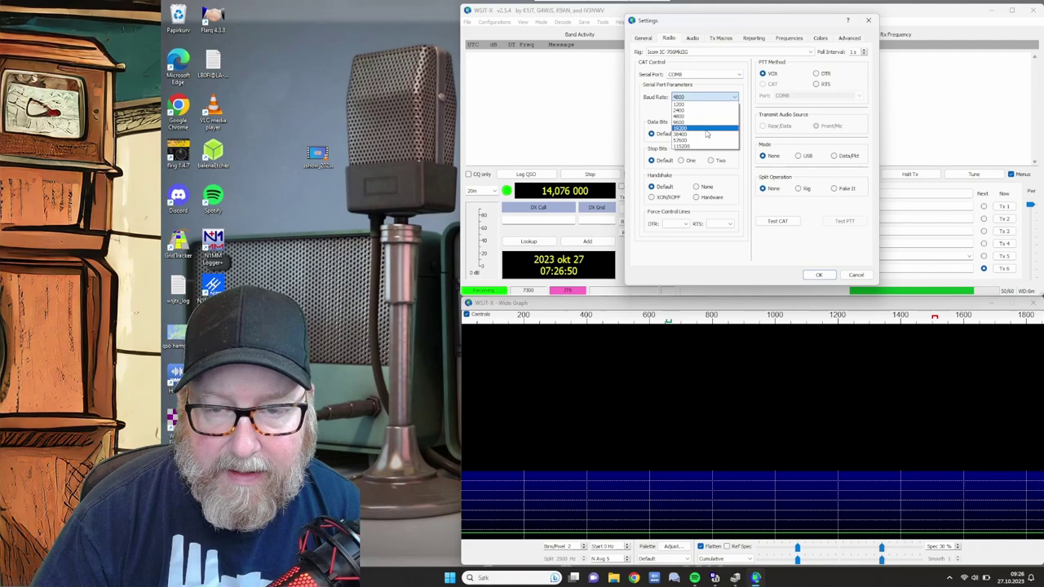
pyautogui.click(708, 128)
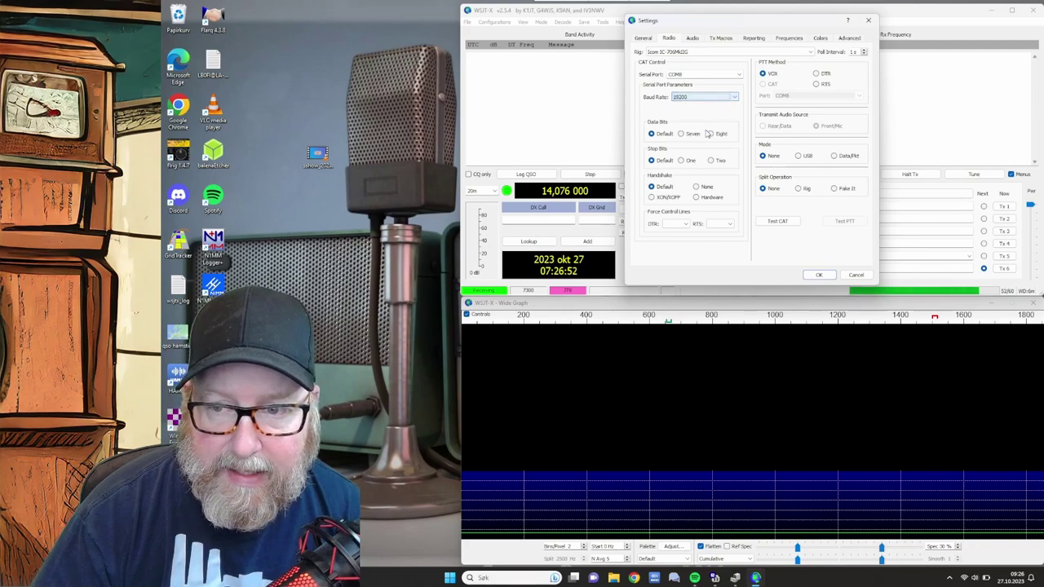
pyautogui.click(710, 134)
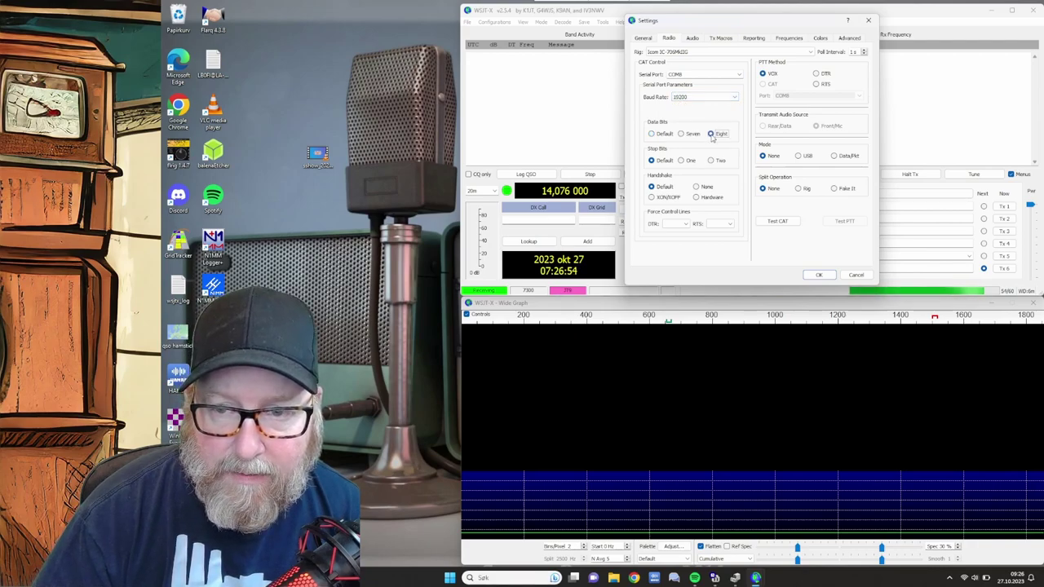
pyautogui.click(719, 159)
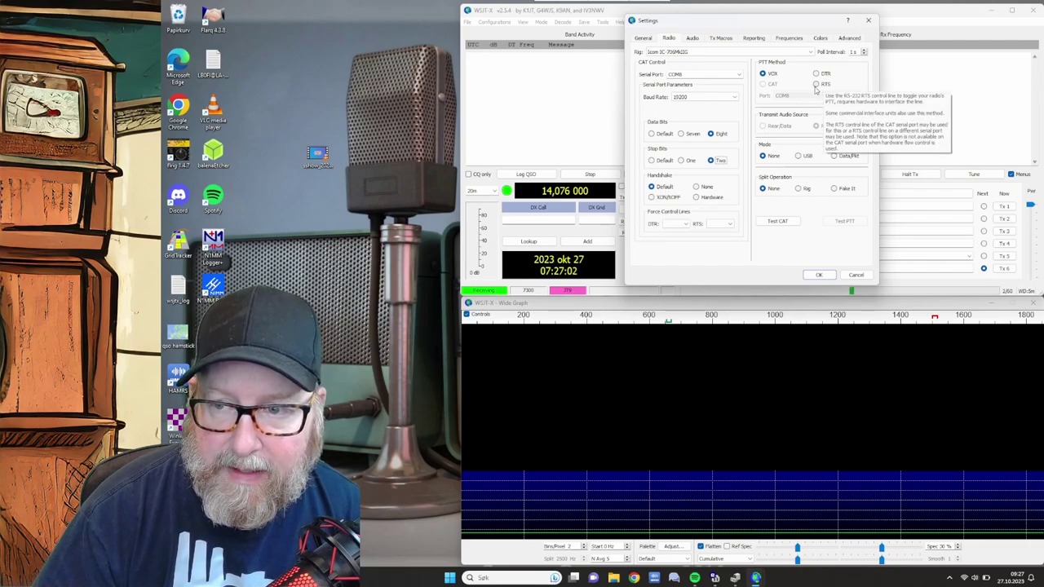
# - Set the PTT method to RTS on port COM7, with mode USB and split operation Fake It
pyautogui.click(815, 84)
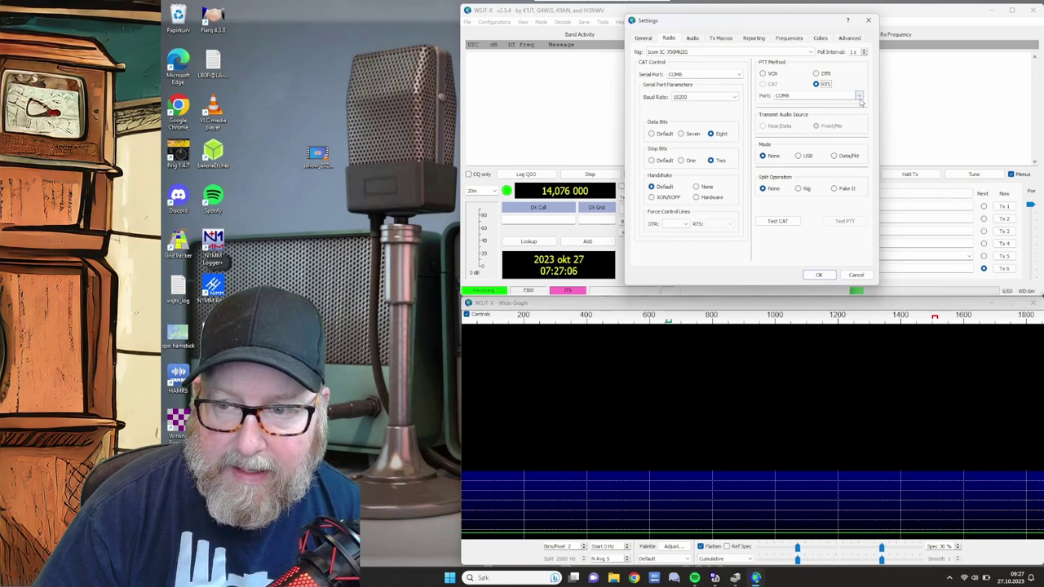
pyautogui.click(861, 97)
pyautogui.click(848, 112)
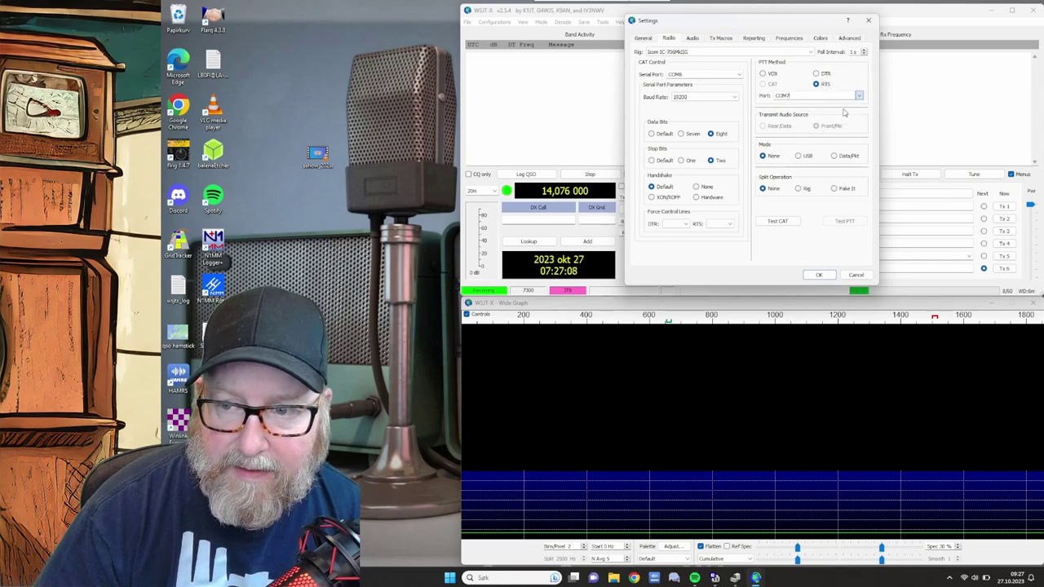
pyautogui.click(801, 155)
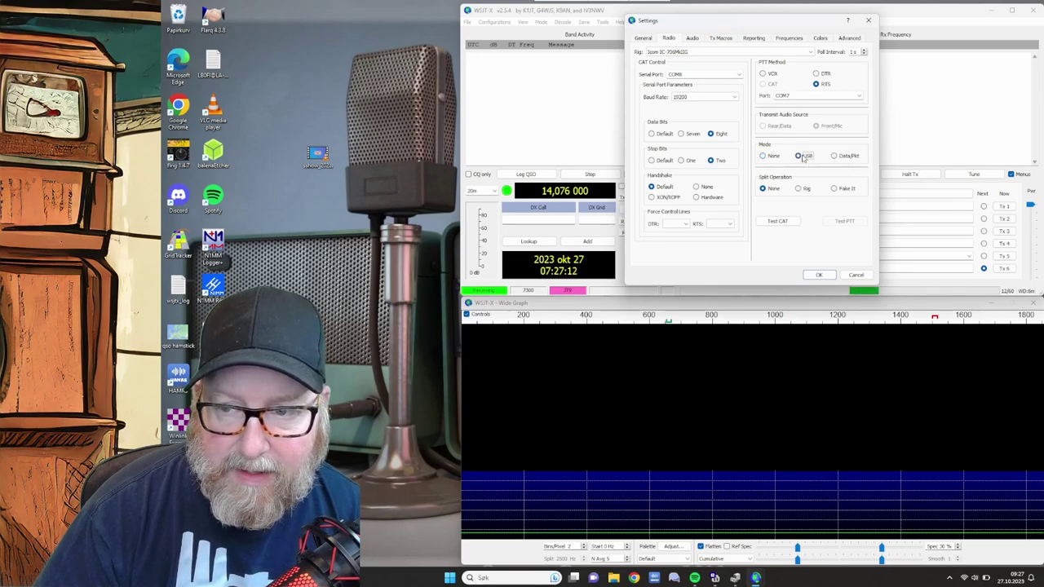
pyautogui.click(835, 189)
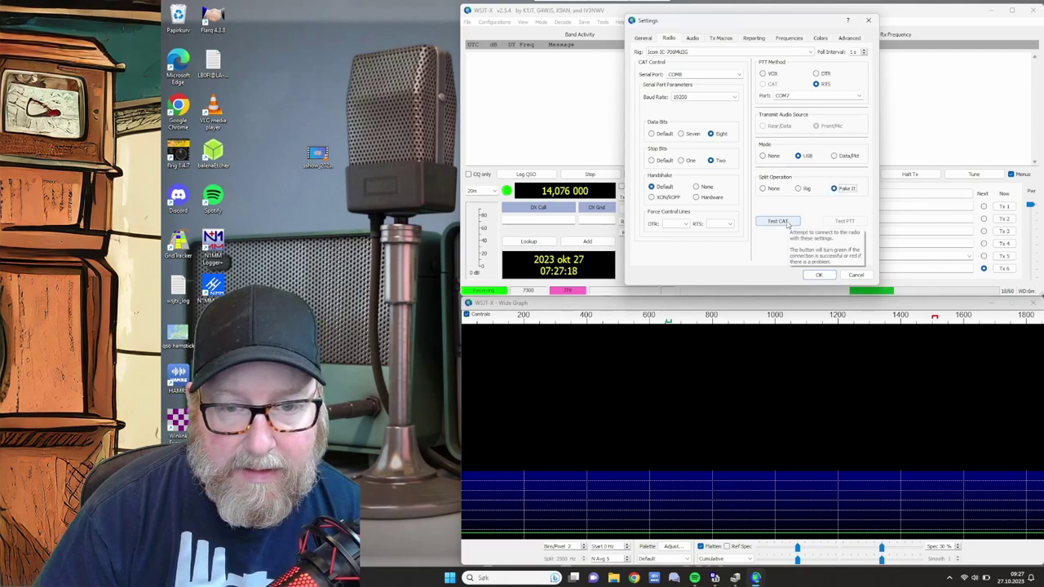
# - Test the CAT connection to the radio and key the transmitter with the PTT test
pyautogui.click(787, 222)
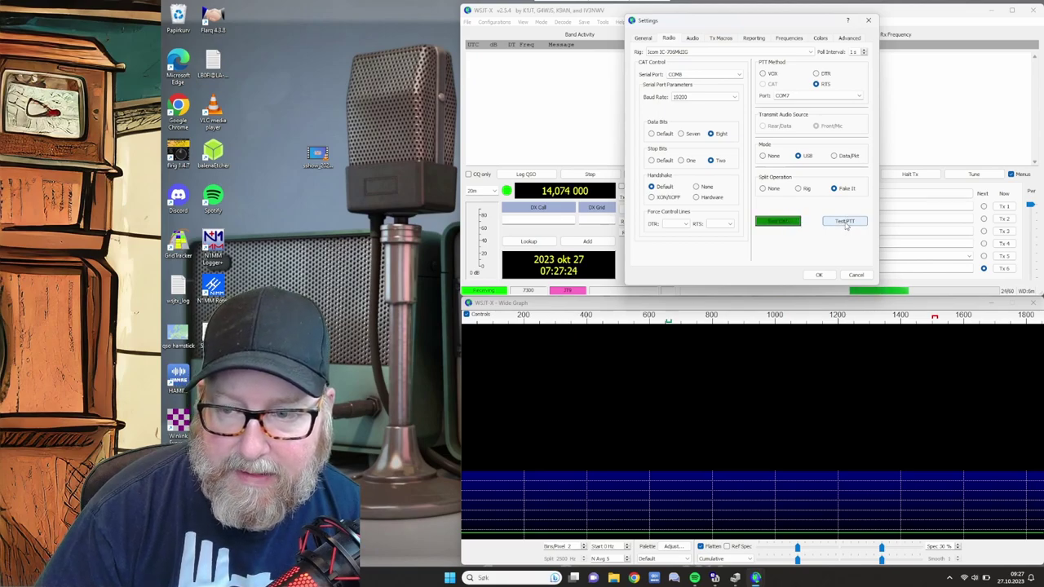
pyautogui.click(846, 224)
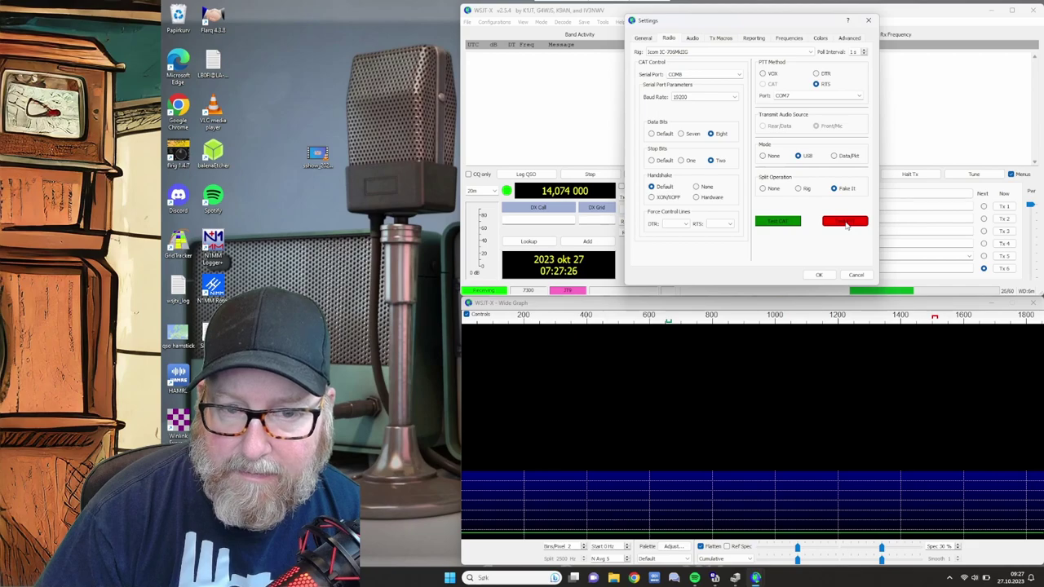
# - Stop the PTT test transmission and accept the radio settings
pyautogui.click(845, 222)
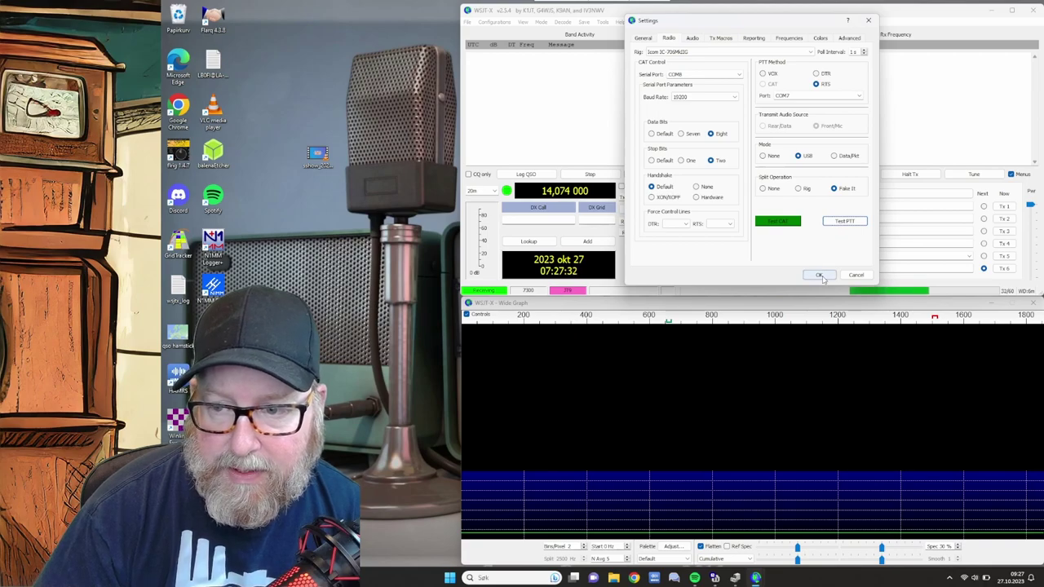
pyautogui.click(820, 275)
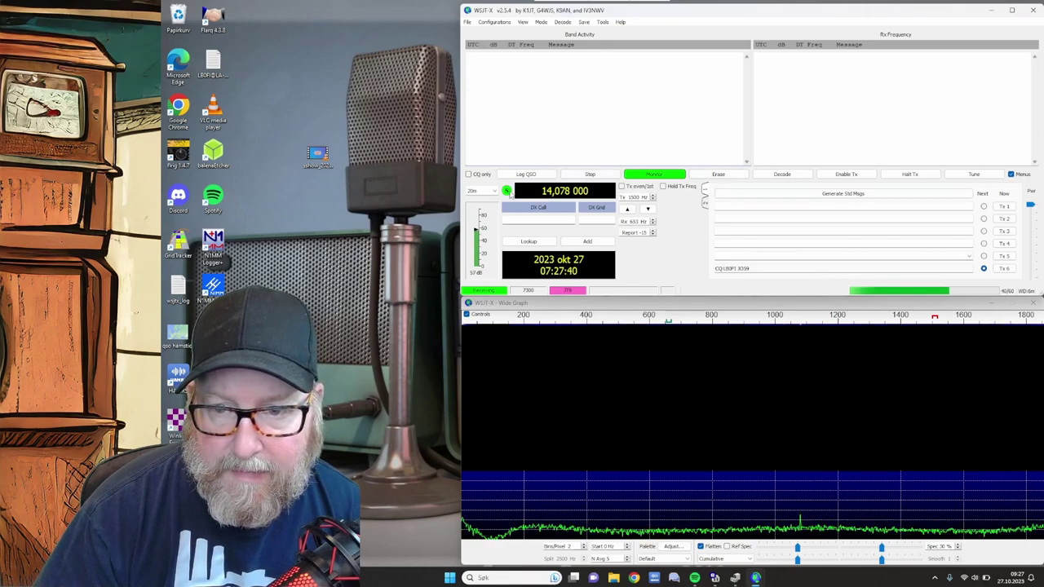
# - Choose the 14.078 MHz frequency on the 20m band and switch the operating mode to FT8
pyautogui.click(491, 191)
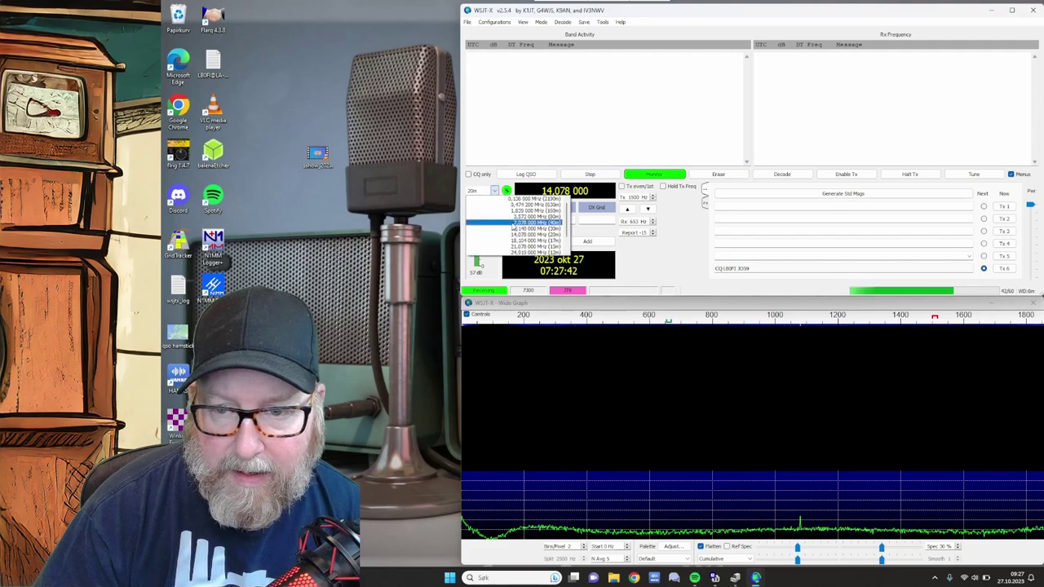
pyautogui.click(522, 234)
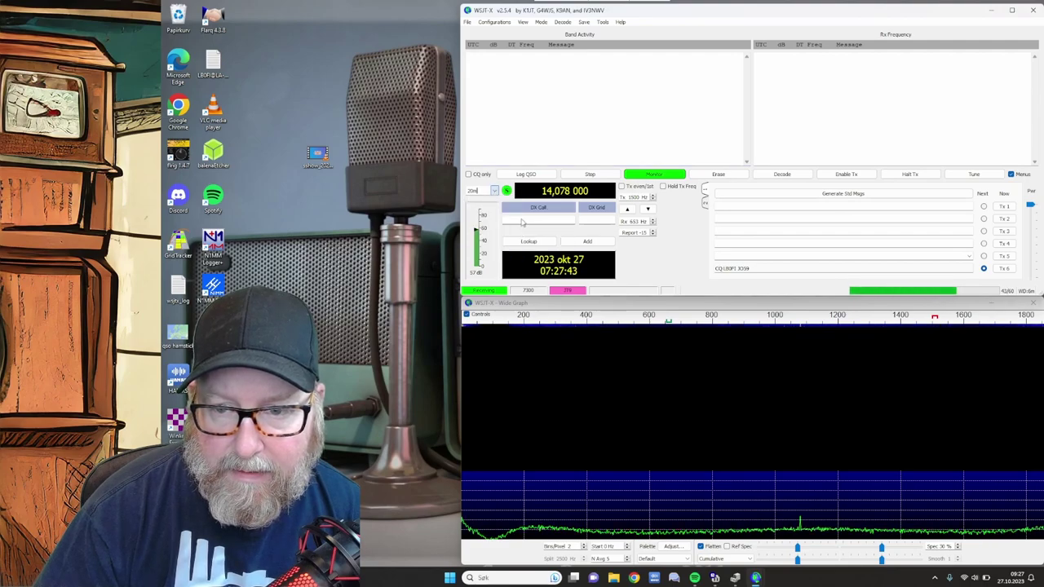
pyautogui.click(541, 22)
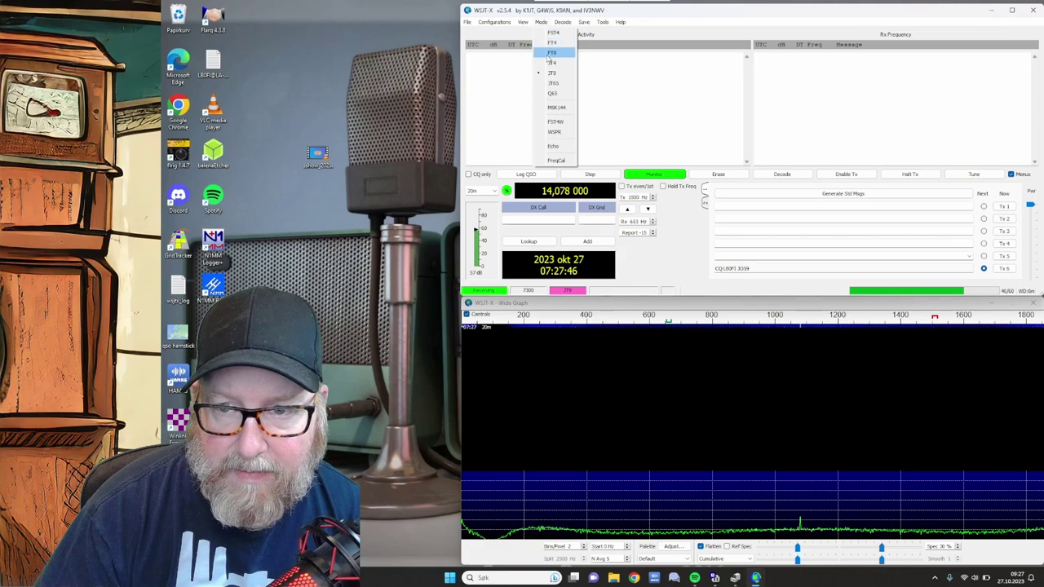
pyautogui.click(547, 54)
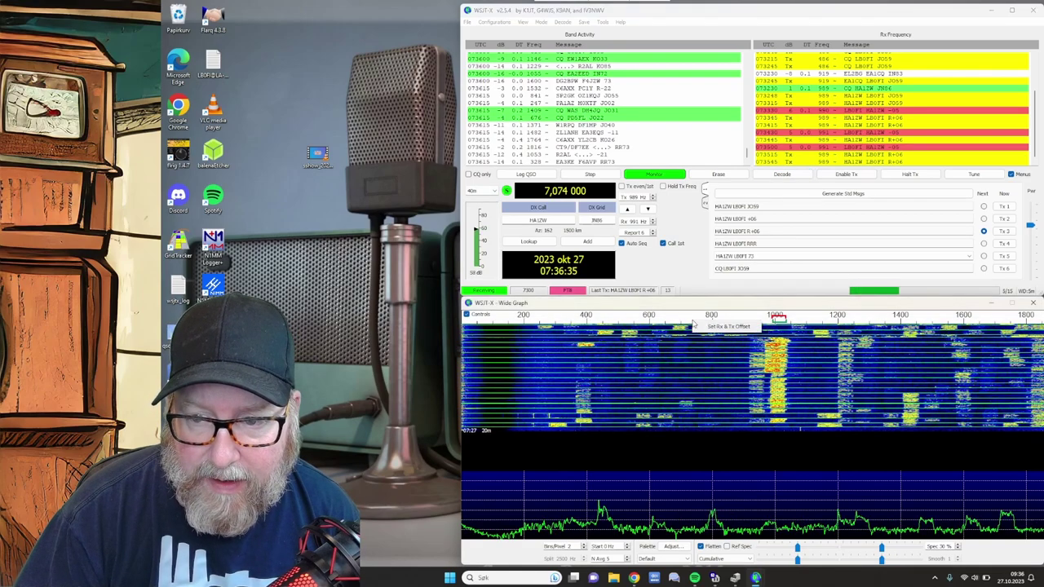
# - Move both the Rx and Tx offsets to 735 Hz and enable transmission with the Tx 6 CQ message
pyautogui.keyDown('ctrl'); pyautogui.click(697, 323); pyautogui.keyUp('ctrl')
pyautogui.click(846, 173)
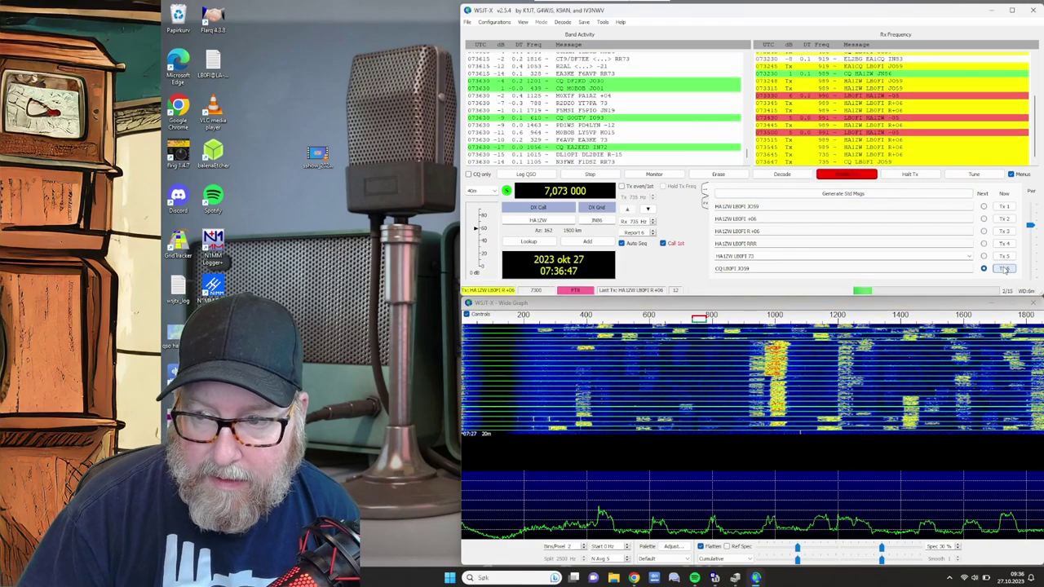
pyautogui.click(984, 267)
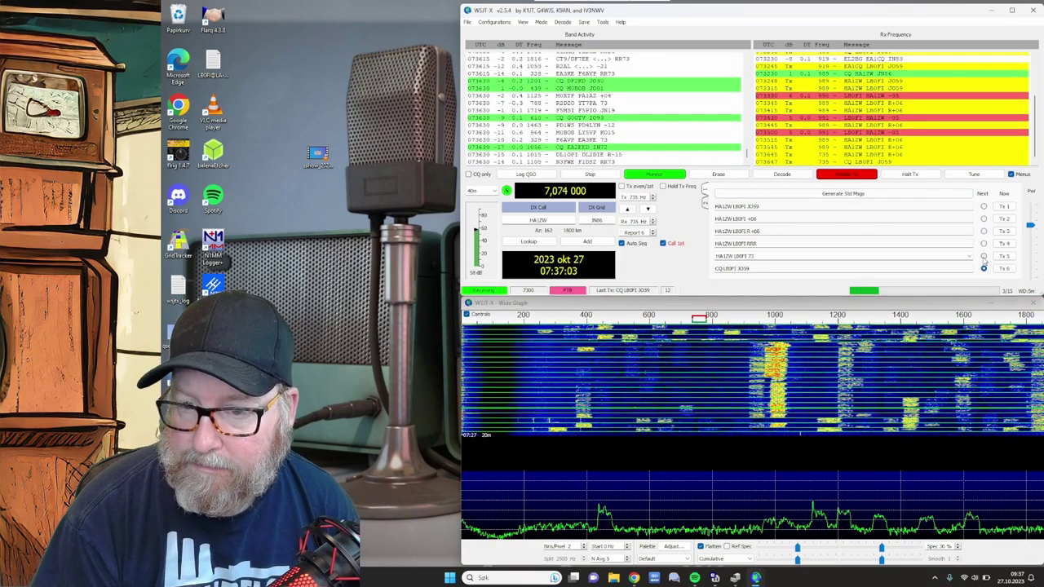